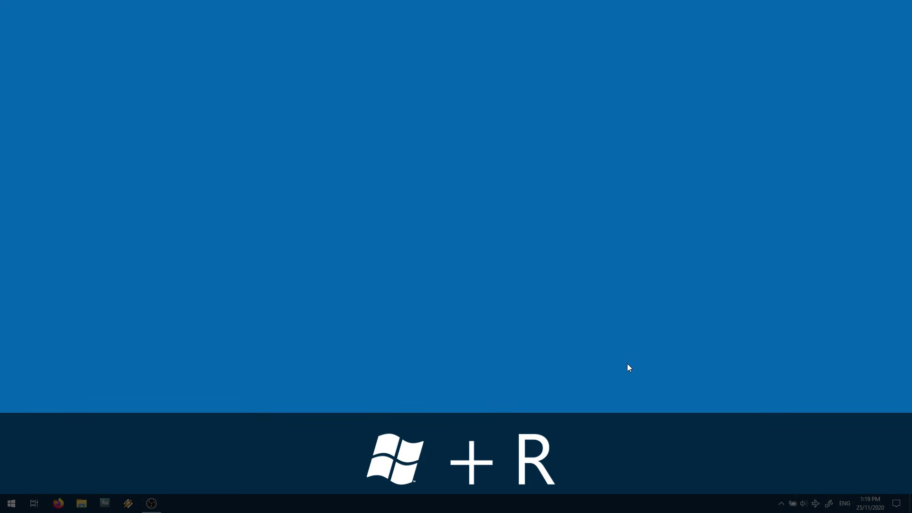
Rename the local administrator account to the new shorter name via Control Panel's User Accounts.
key("super+r")
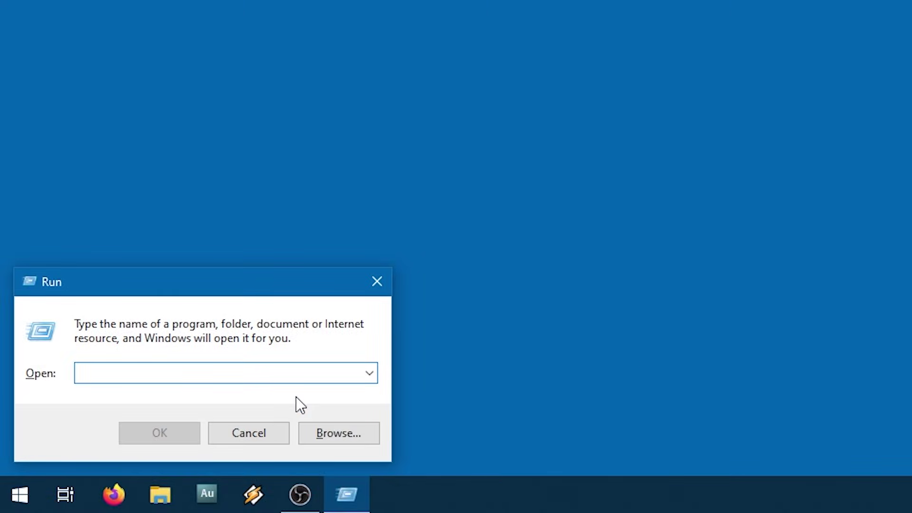
type("control panel")
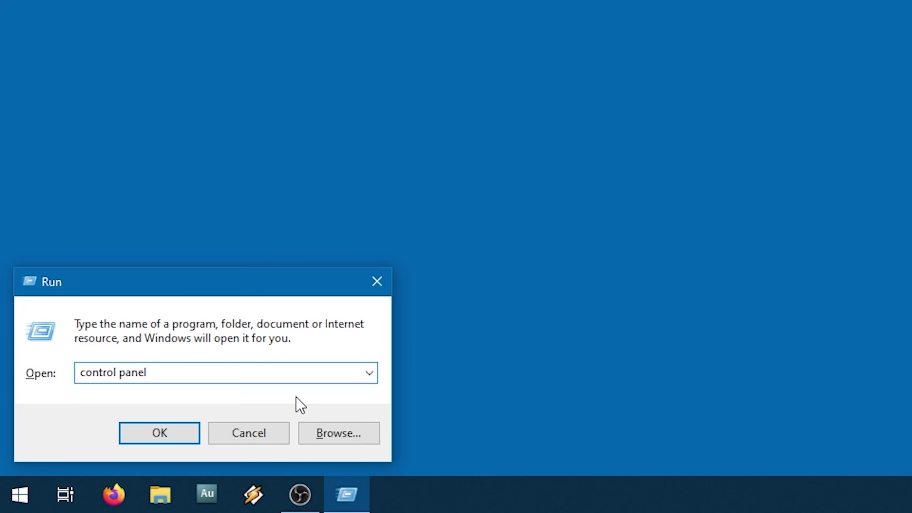
key("Return")
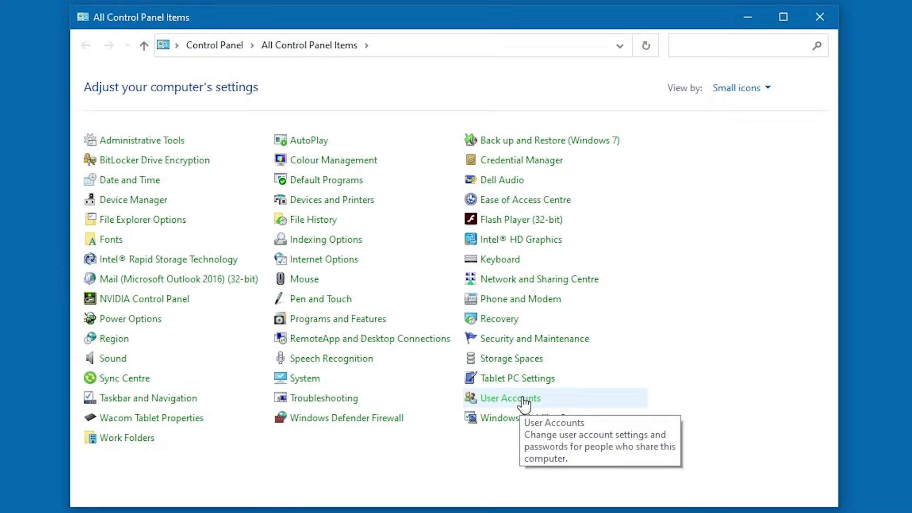
left_click(524, 401)
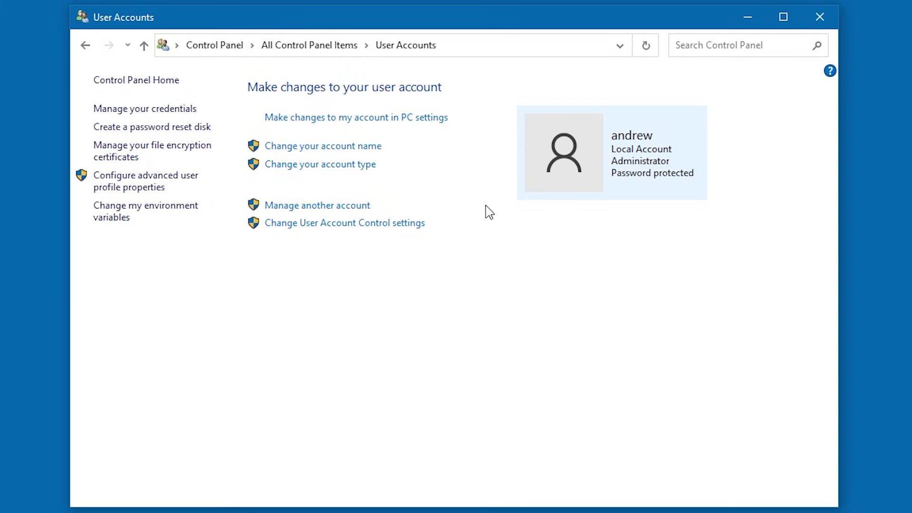
left_click(377, 147)
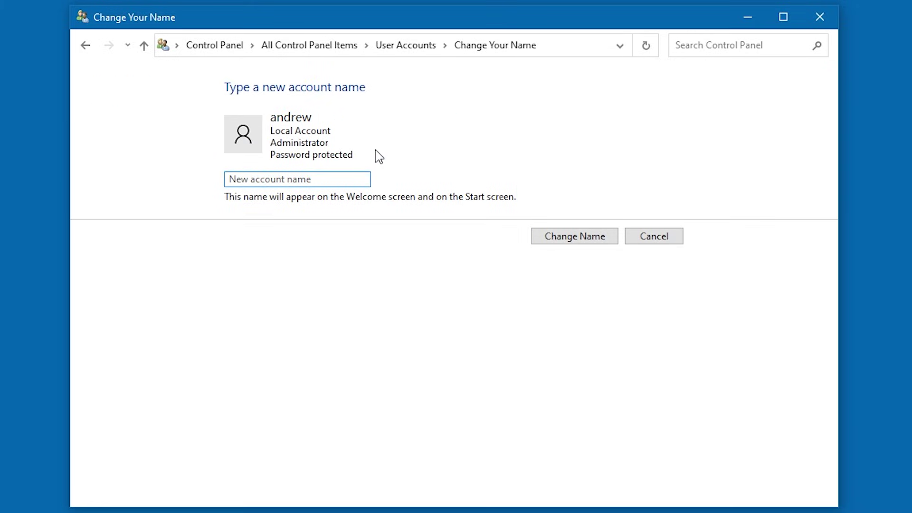
type("andy")
left_click(556, 246)
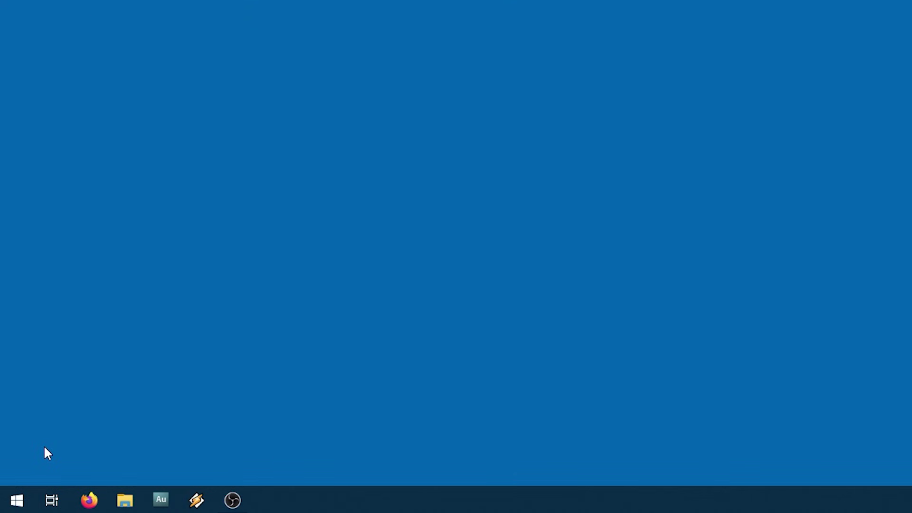
Run 'net user administrator /active:yes' in an elevated Command Prompt to enable Administrator.
right_click(20, 496)
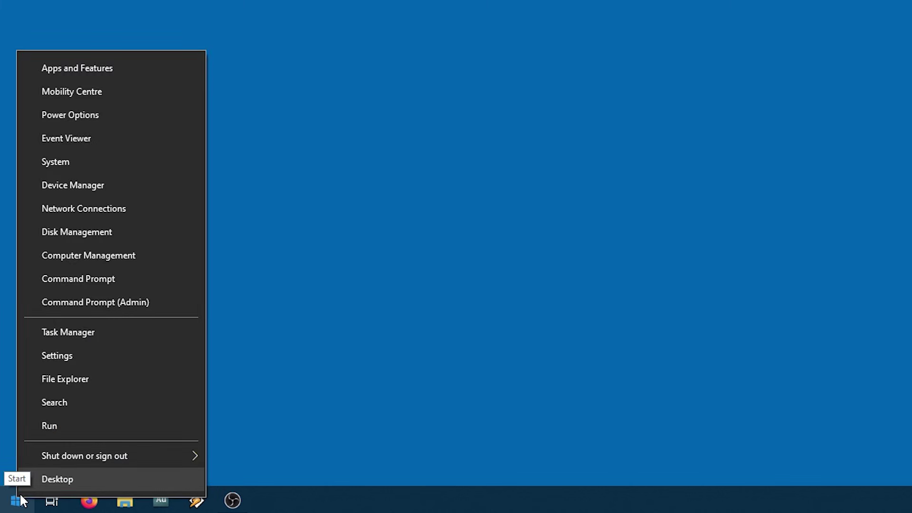
left_click(156, 300)
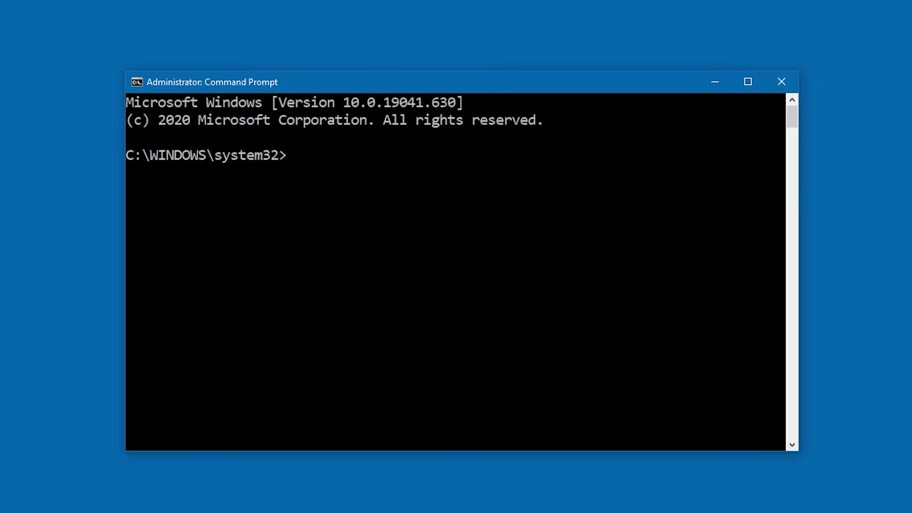
type("net user administ")
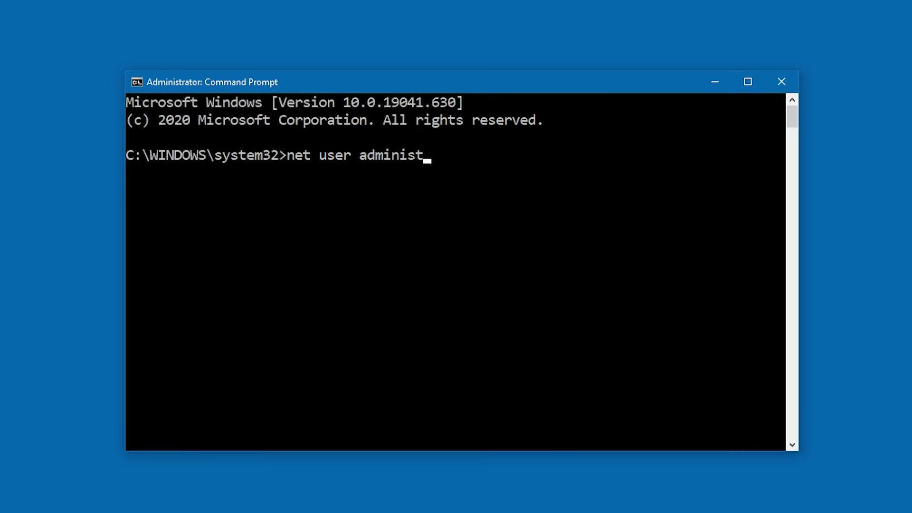
type("rator /active:yes")
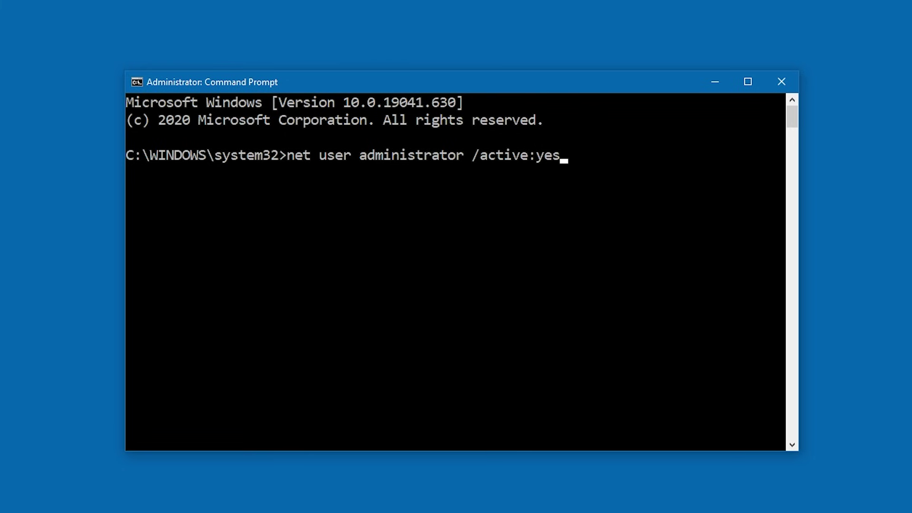
key("Return")
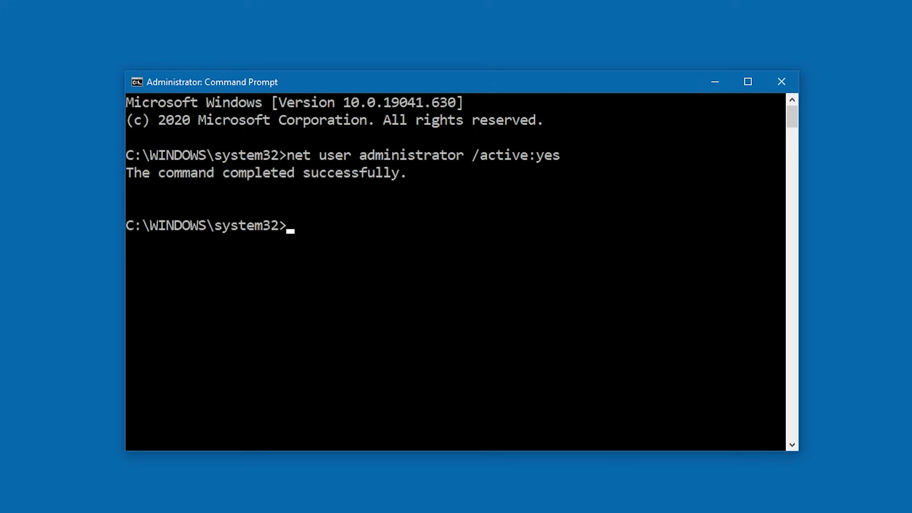
left_click(2, 505)
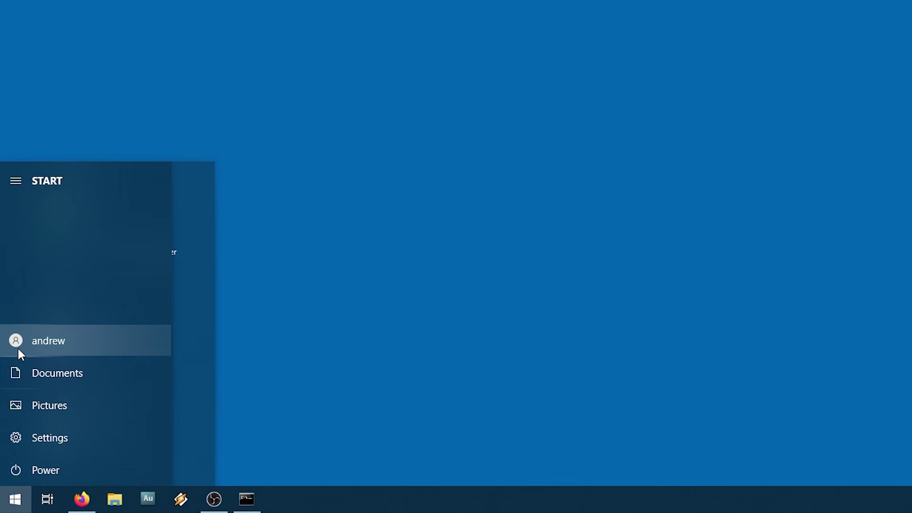
Bring up the Start menu's account options to switch to the Administrator account.
left_click(18, 346)
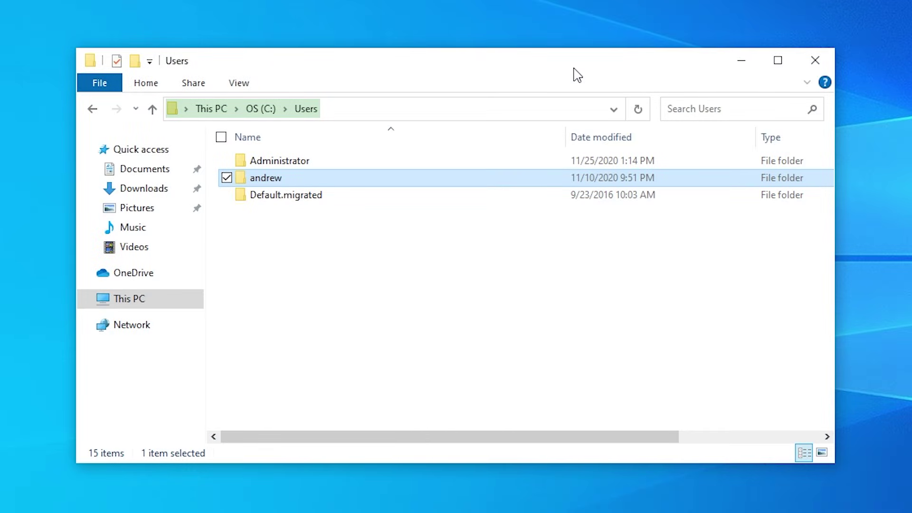
Rename the old account's profile folder in C:\Users to the new account name.
key("F2")
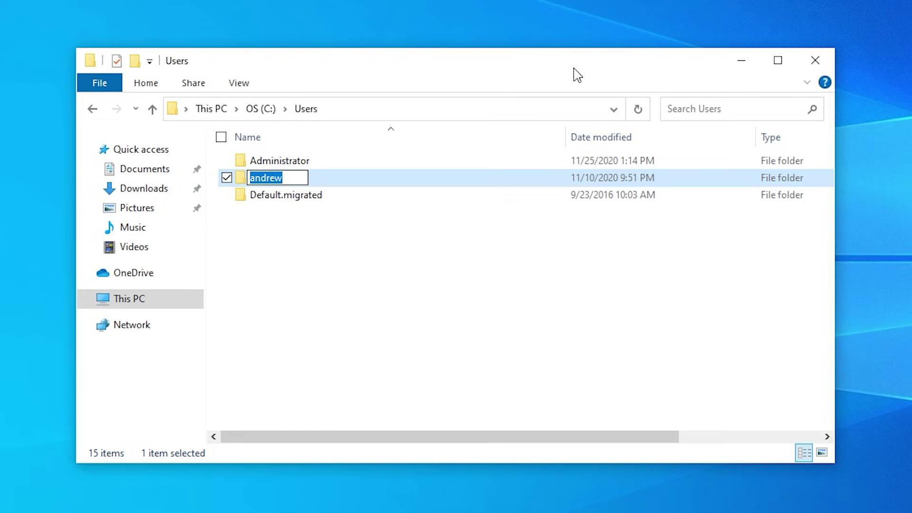
type("andy")
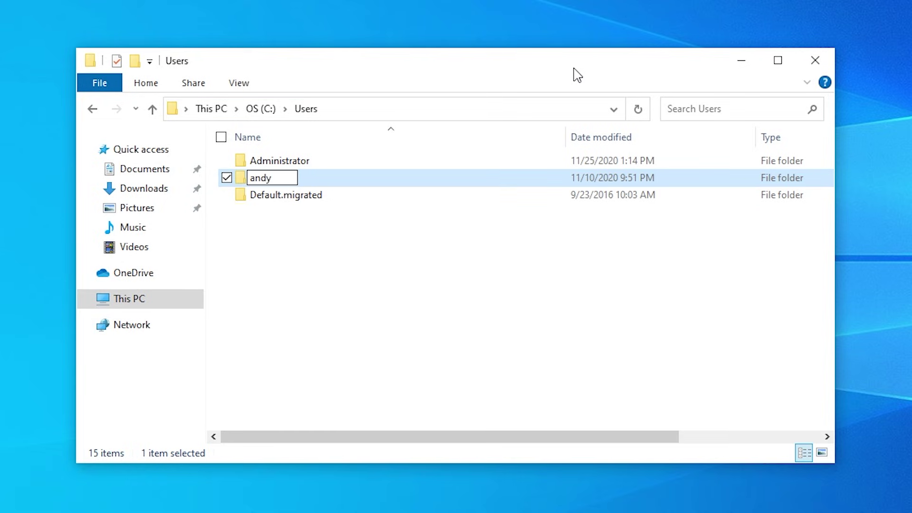
key("Return")
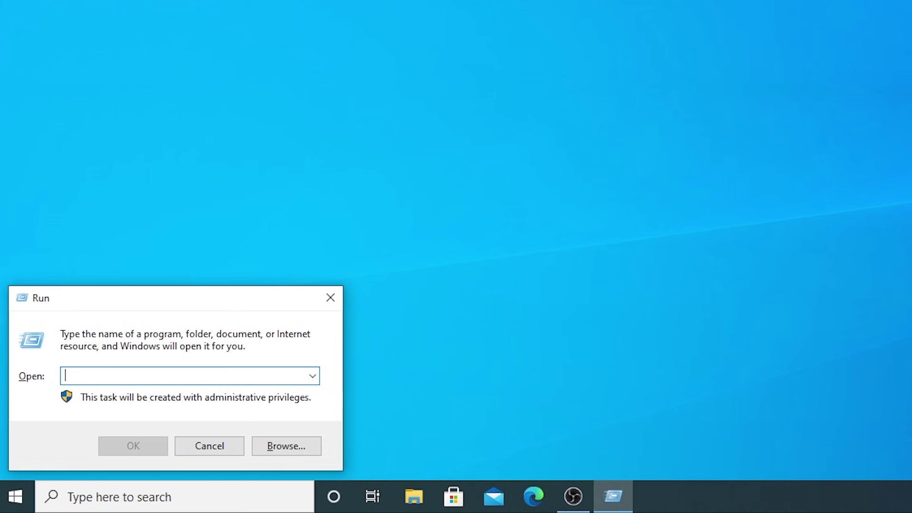
Launch regedit and expand HKEY_LOCAL_MACHINE and SOFTWARE.
type("regedit")
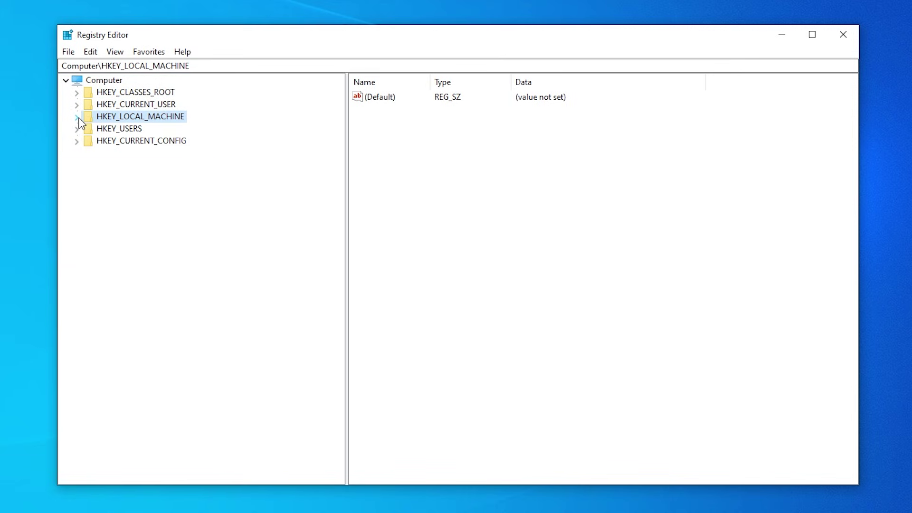
left_click(77, 117)
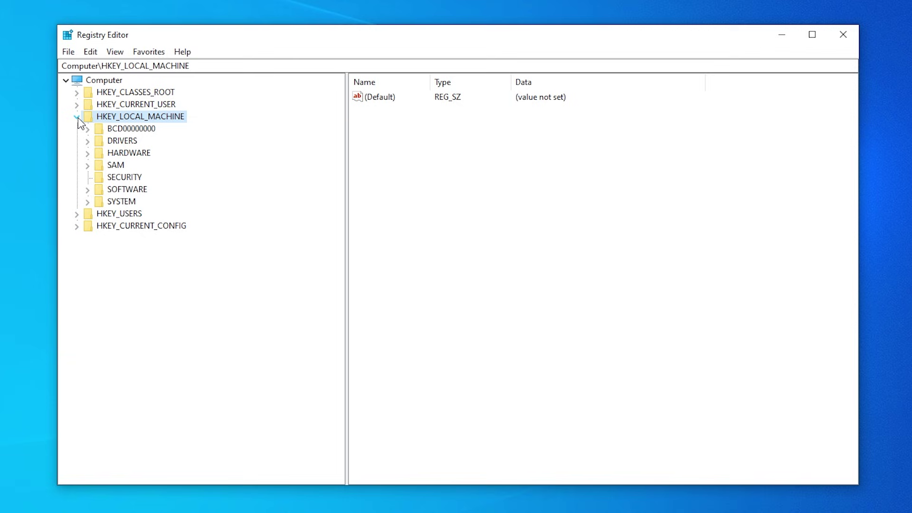
left_click(88, 190)
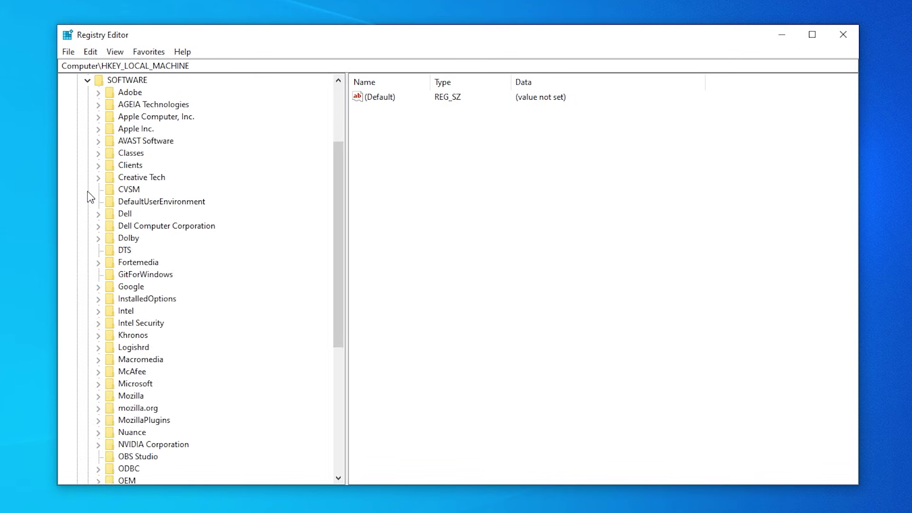
left_click_drag(333, 230, 332, 258)
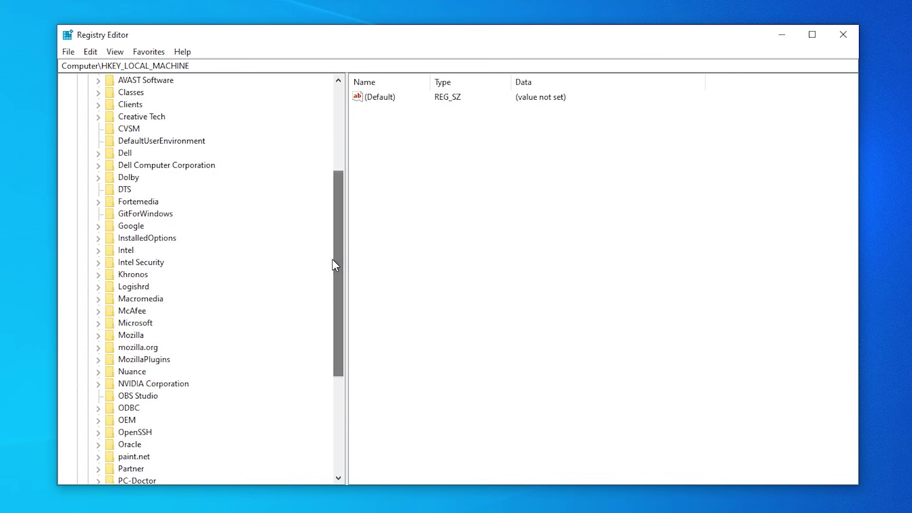
Expand Microsoft > Windows NT > CurrentVersion and scroll down to ProfileList.
left_click(107, 325)
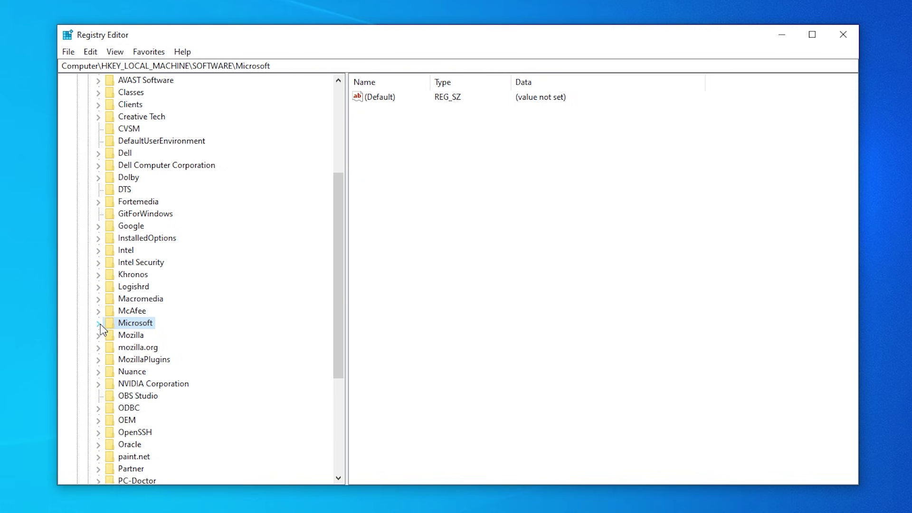
left_click(101, 324)
left_click_drag(338, 139, 325, 418)
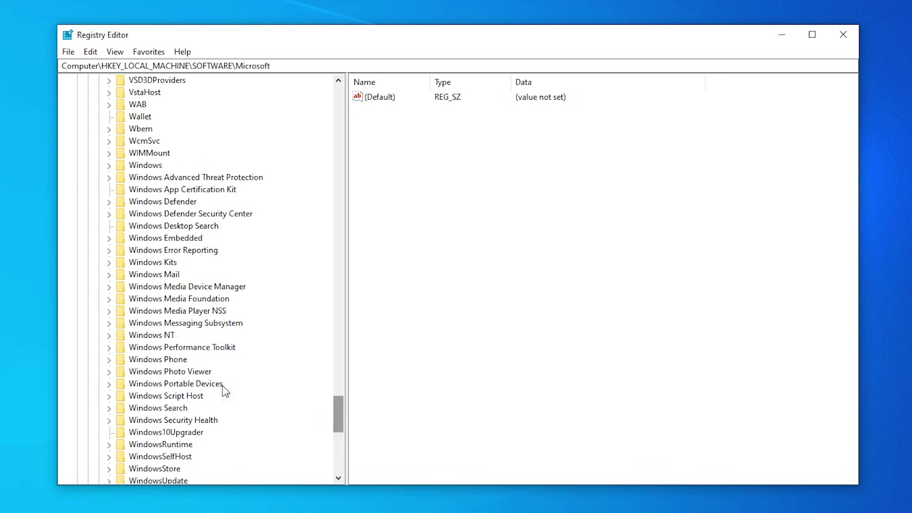
left_click(123, 336)
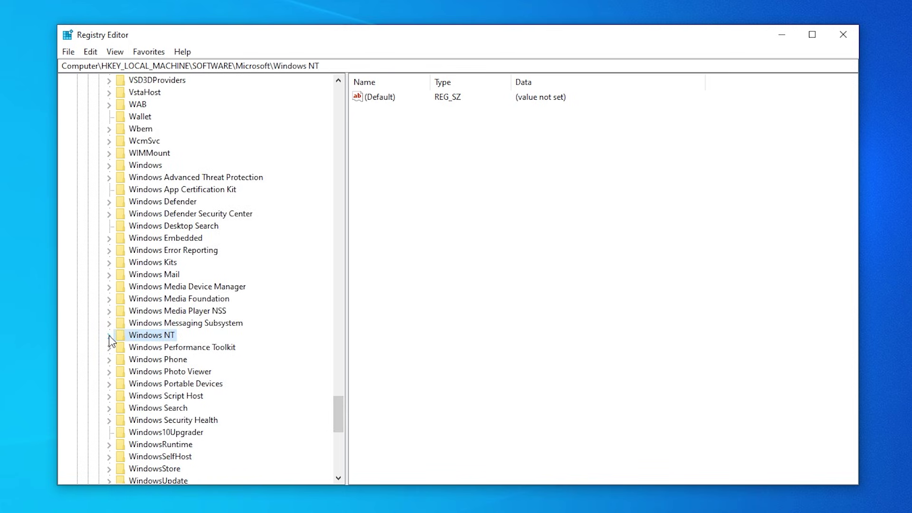
left_click(109, 336)
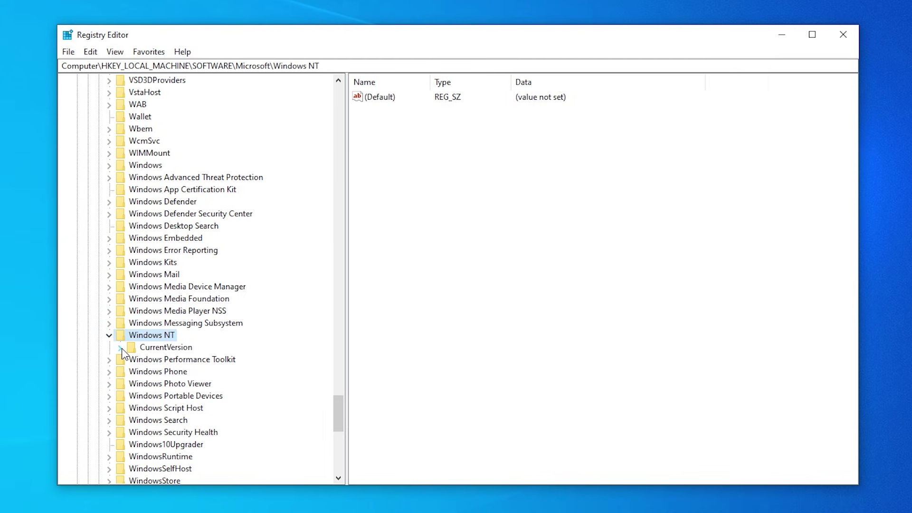
left_click(120, 347)
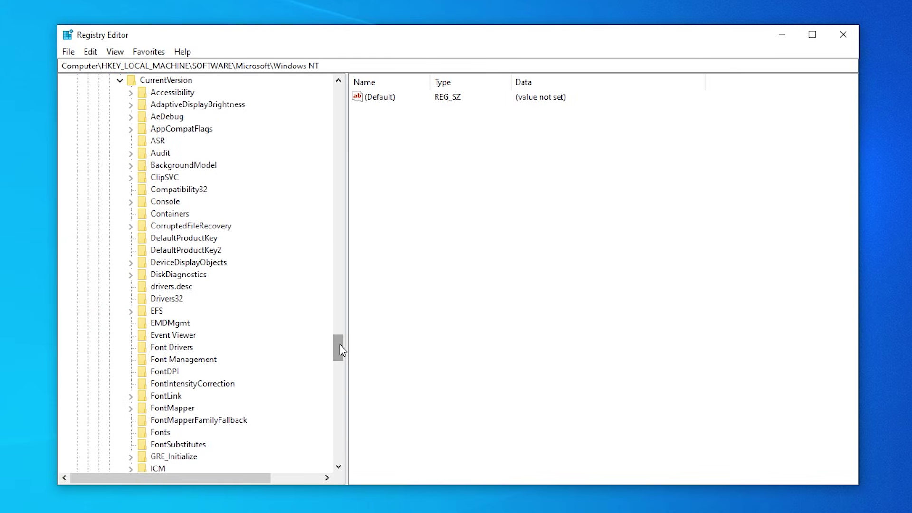
left_click_drag(340, 350, 337, 388)
Expand ProfileList, check the S-1-5-18/19/20 entries, then select the 1001 key's ProfileImagePath.
left_click(165, 275)
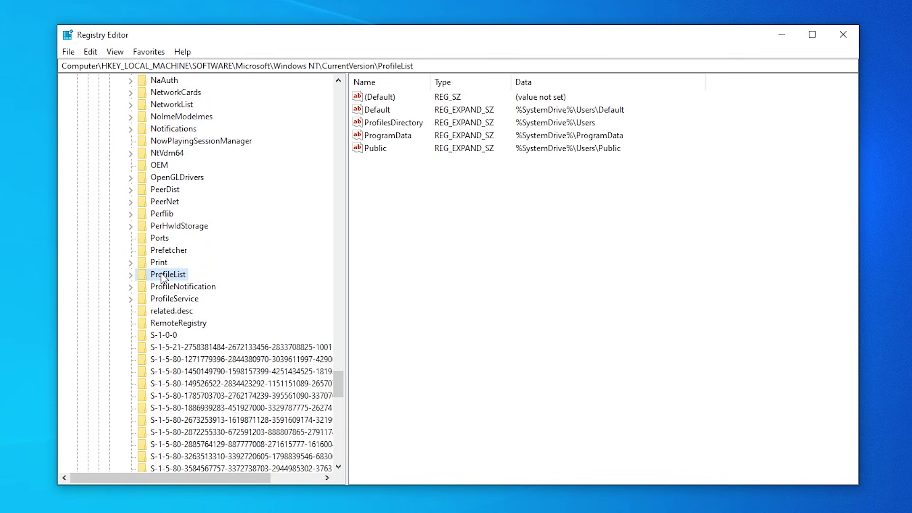
left_click(131, 277)
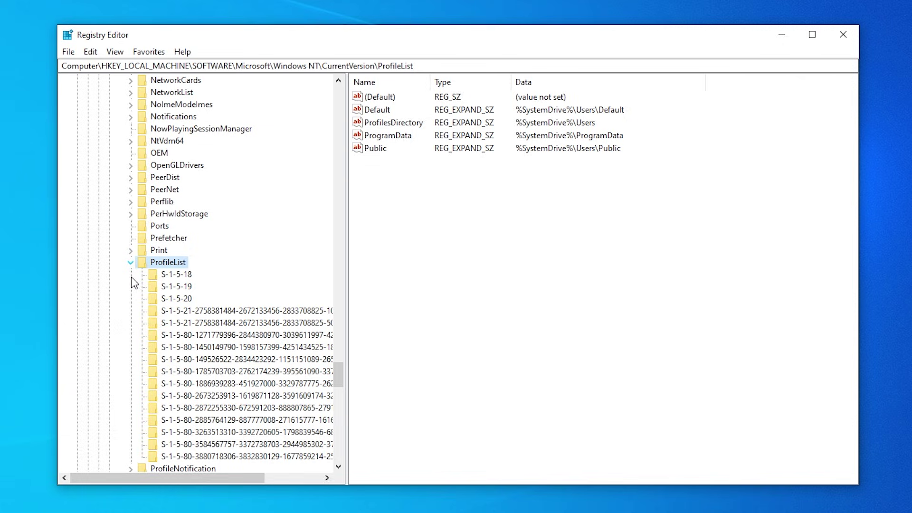
left_click(171, 275)
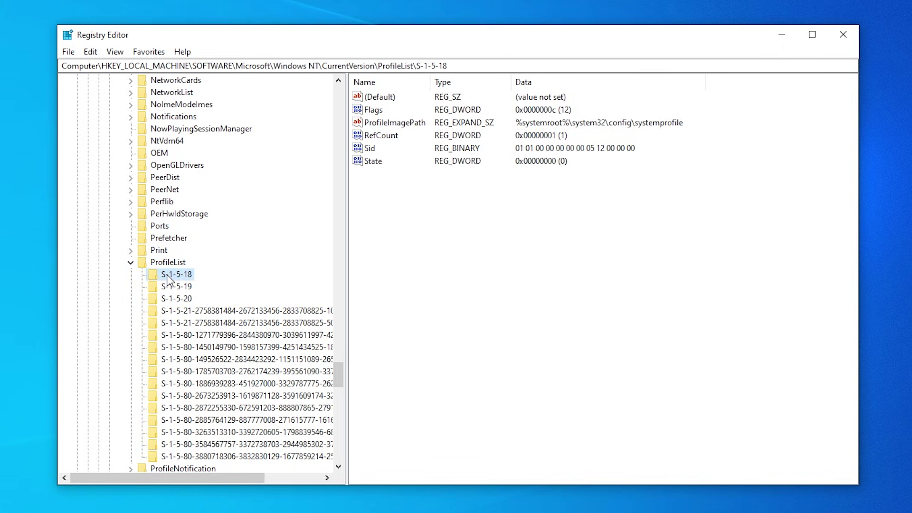
key("Down")
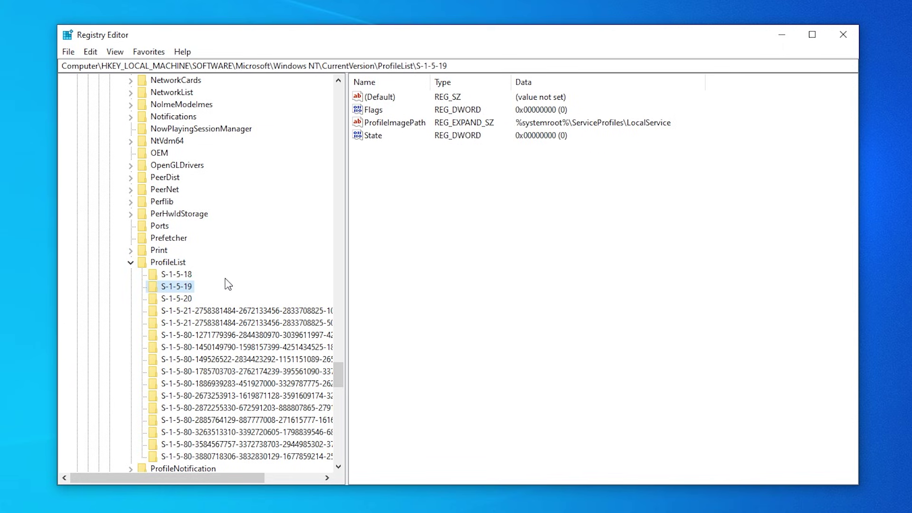
key("Down")
key("Down")
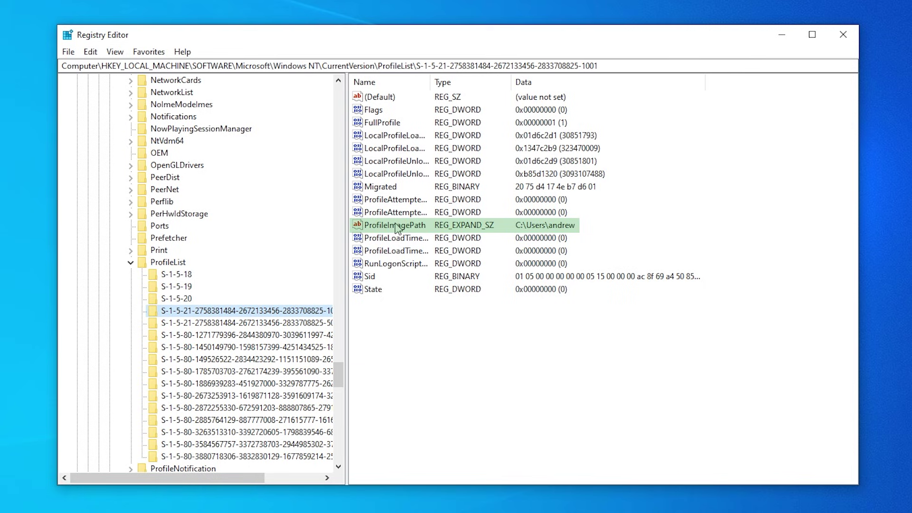
left_click(419, 225)
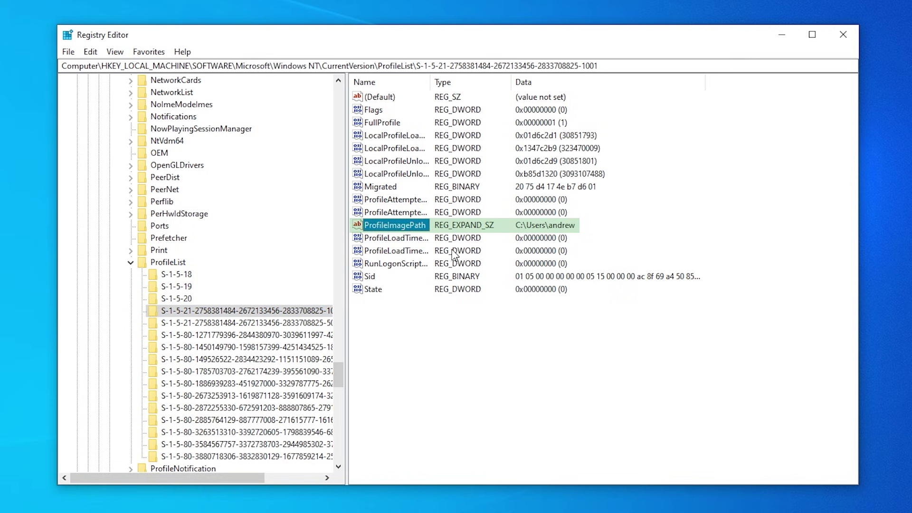
Edit the 1001 key's ProfileImagePath to the renamed folder under C:\Users.
double_click(427, 229)
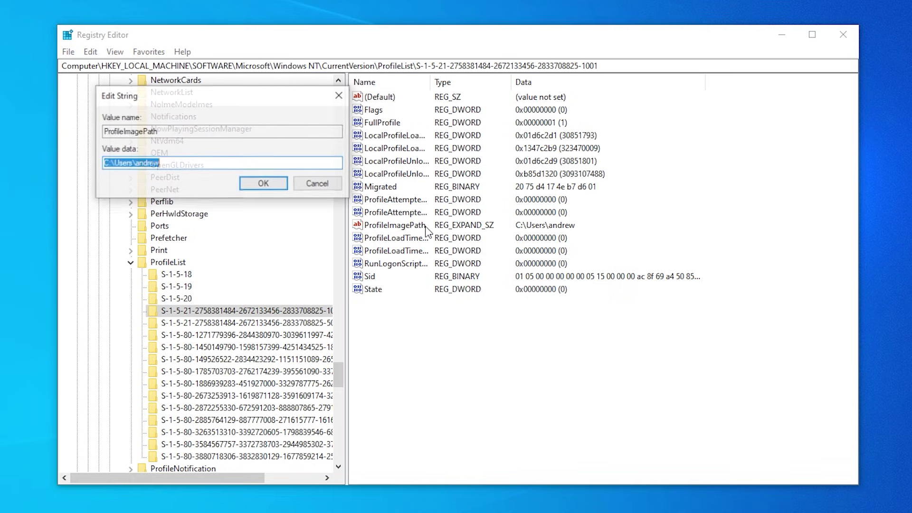
left_click(309, 163)
key("BackSpace")
key("BackSpace")
key("BackSpace")
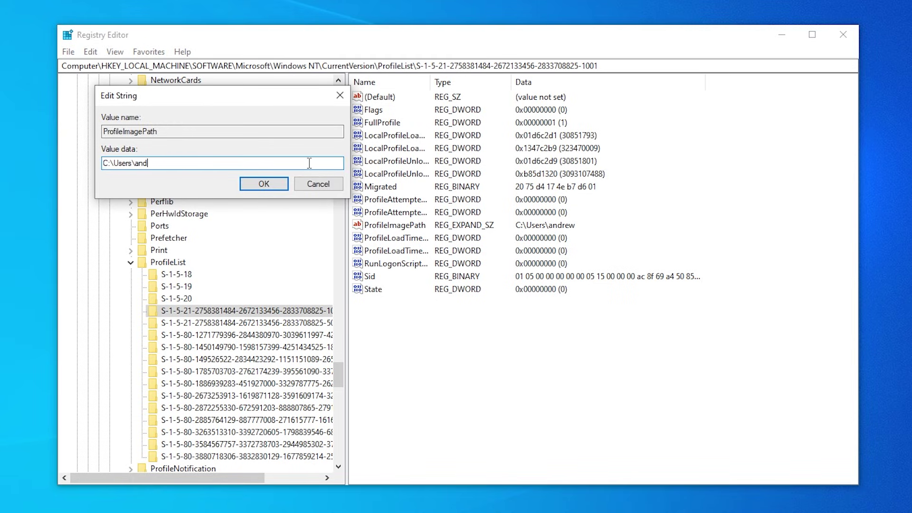
type("y")
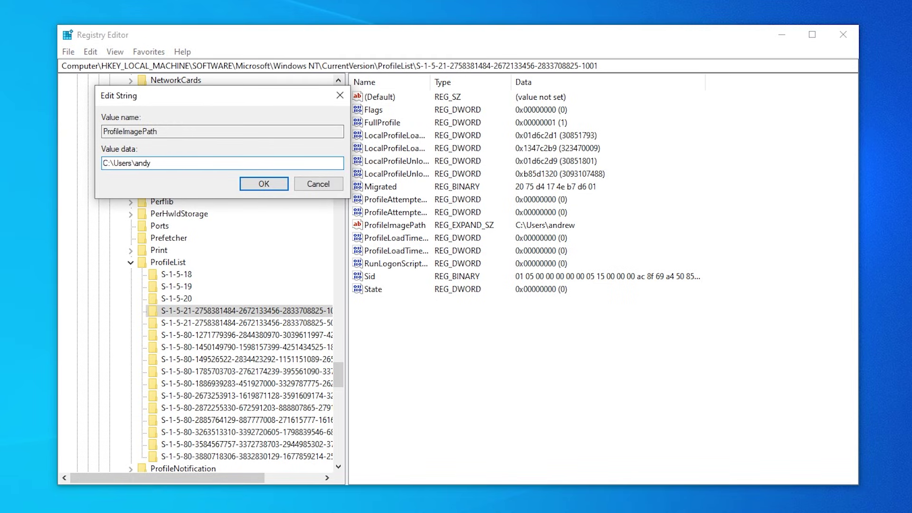
left_click(279, 186)
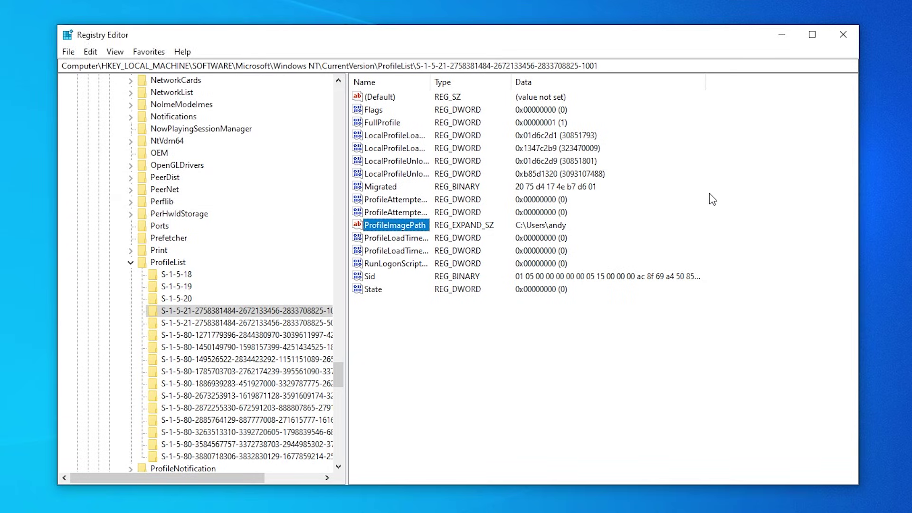